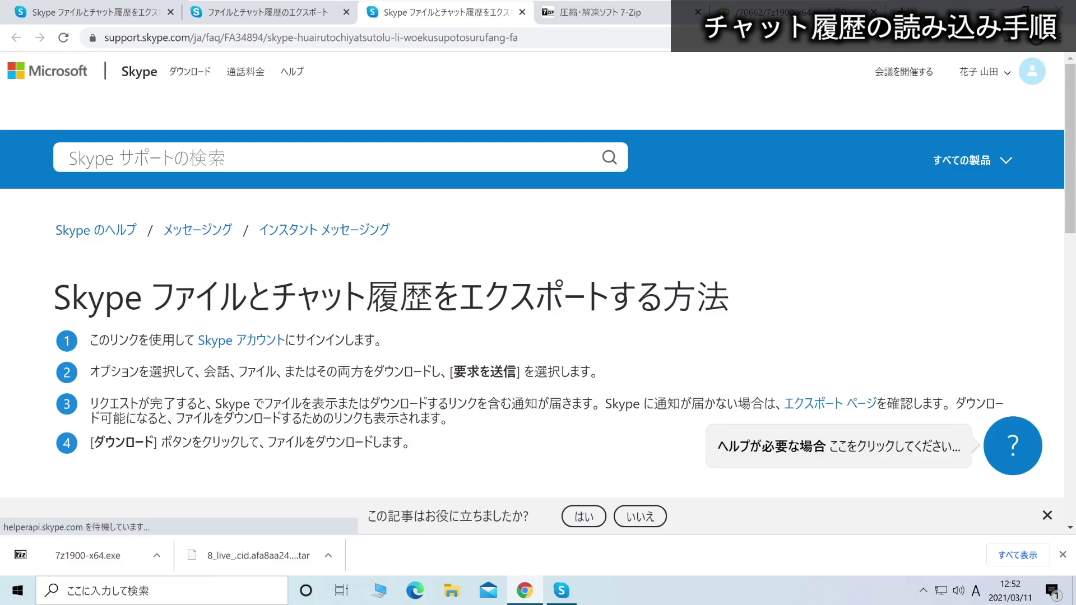
- Expand the help section on opening downloaded Skype files and chat history, and download the viewer linked in the Windows 10 instructions
{"action": "left_click", "coordinate": [1047, 515]}
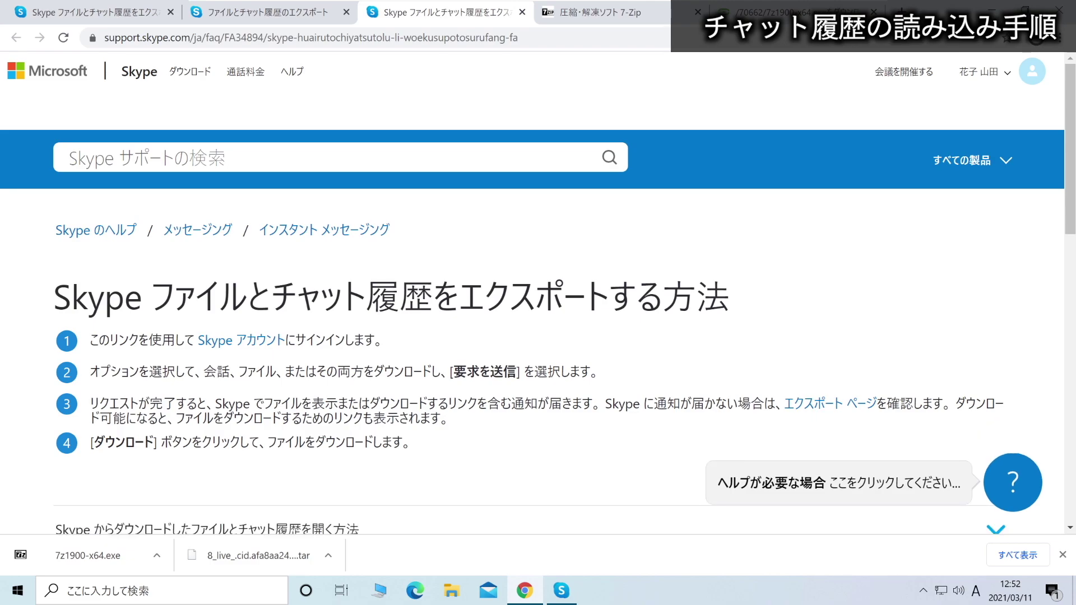
{"action": "scroll", "coordinate": [532, 292], "scroll_direction": "down", "scroll_amount": 2}
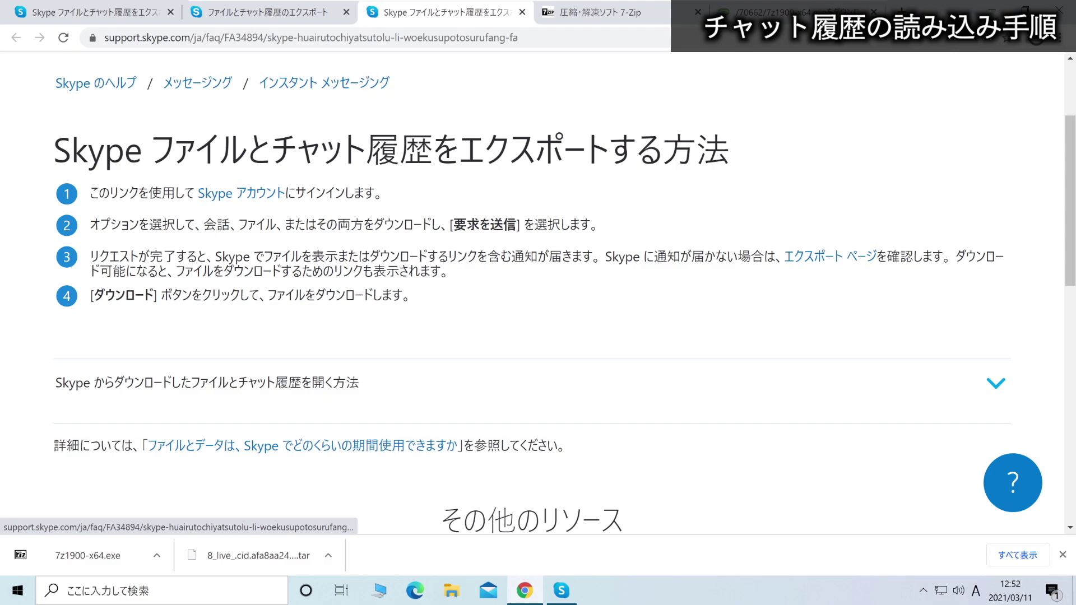
{"action": "scroll", "coordinate": [533, 291], "scroll_direction": "down", "scroll_amount": 1}
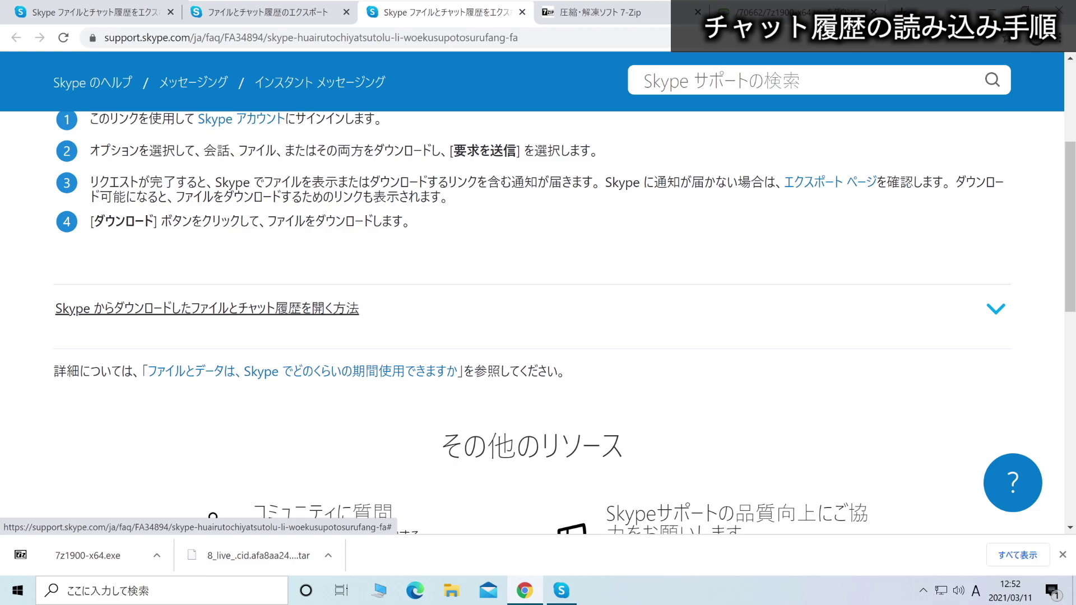
{"action": "left_click", "coordinate": [208, 309]}
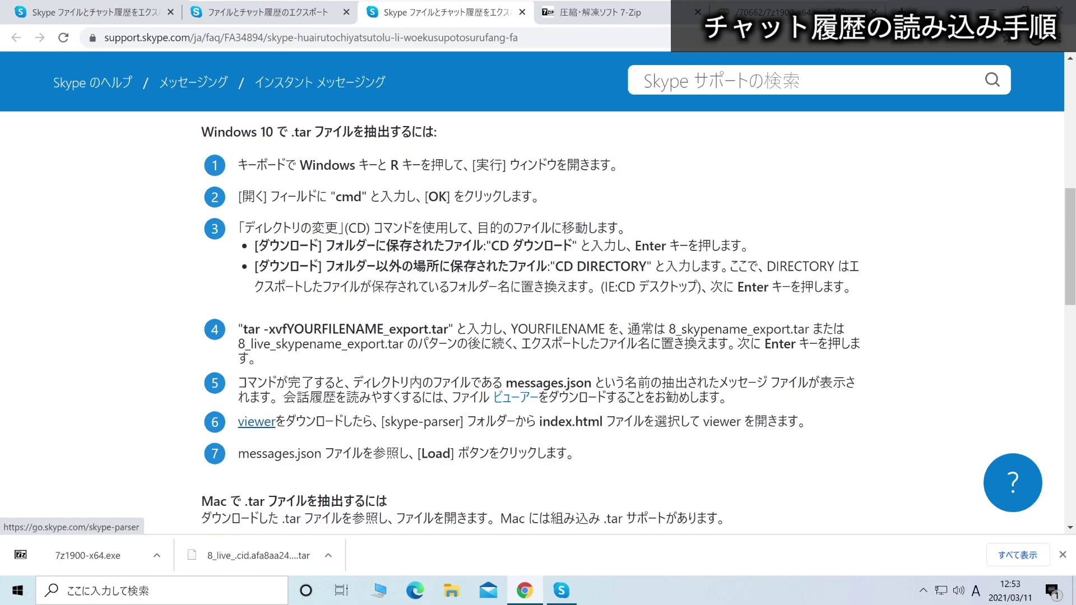
{"action": "left_click", "coordinate": [256, 422]}
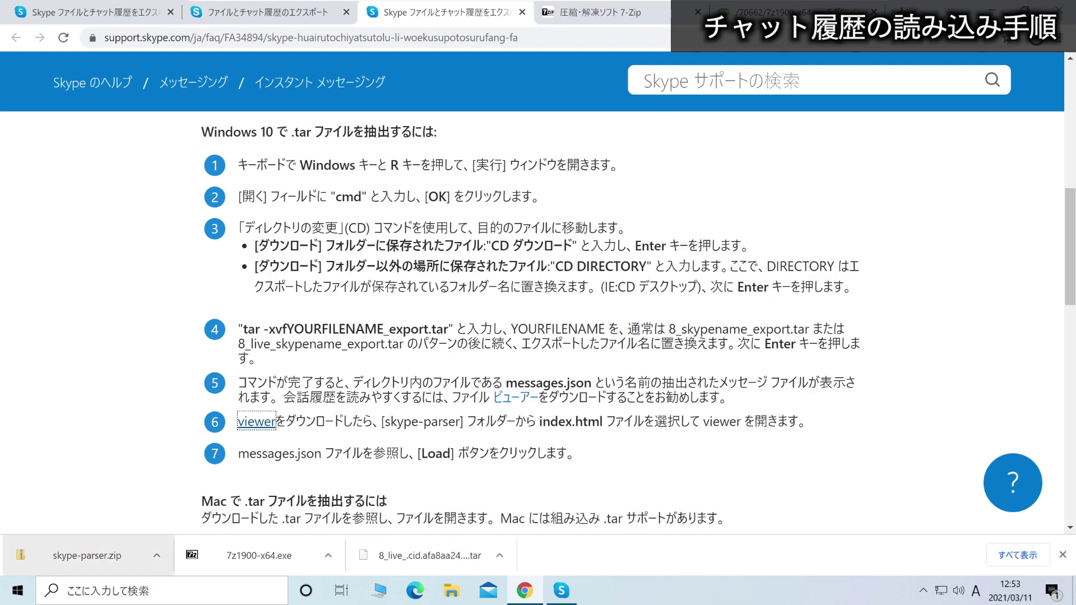
- Extract the skype-parser ZIP file on the desktop to C:\Users\test\Desktop\skype-parser
{"action": "right_click", "coordinate": [106, 554]}
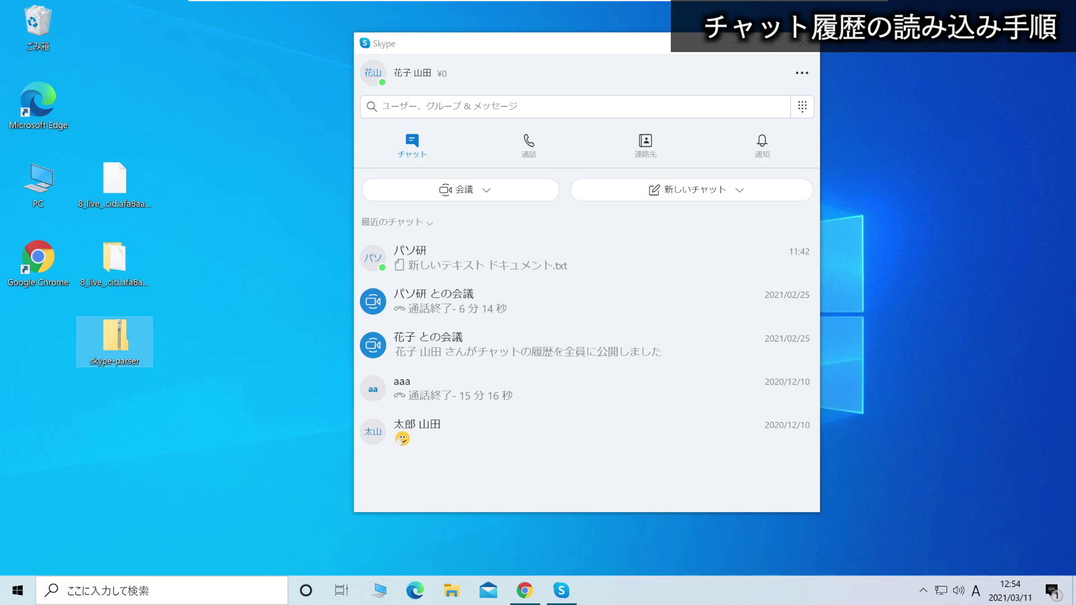
{"action": "right_click", "coordinate": [117, 339]}
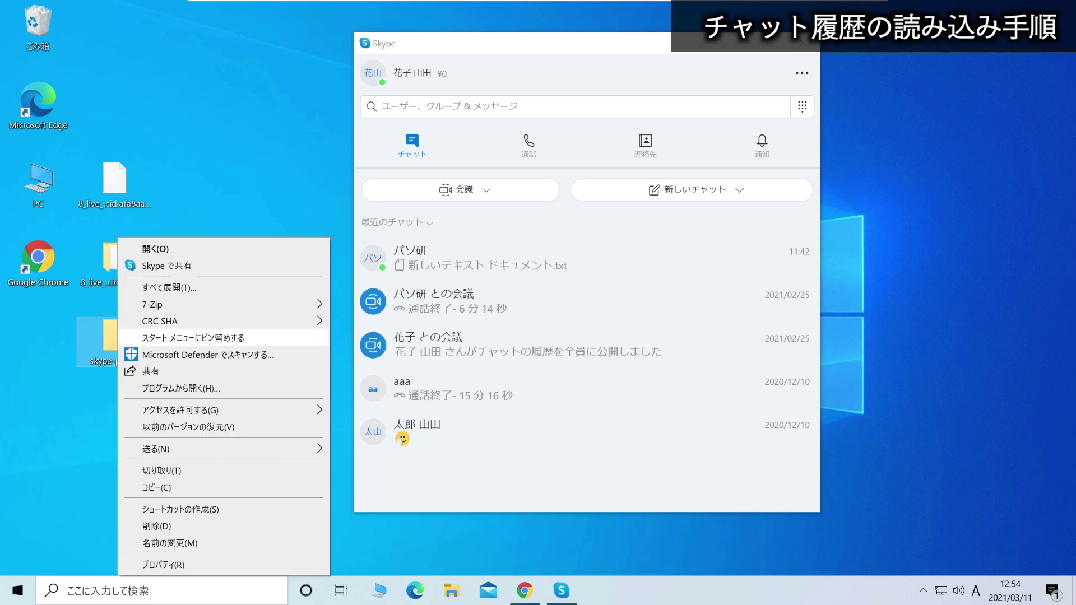
{"action": "left_click", "coordinate": [163, 287]}
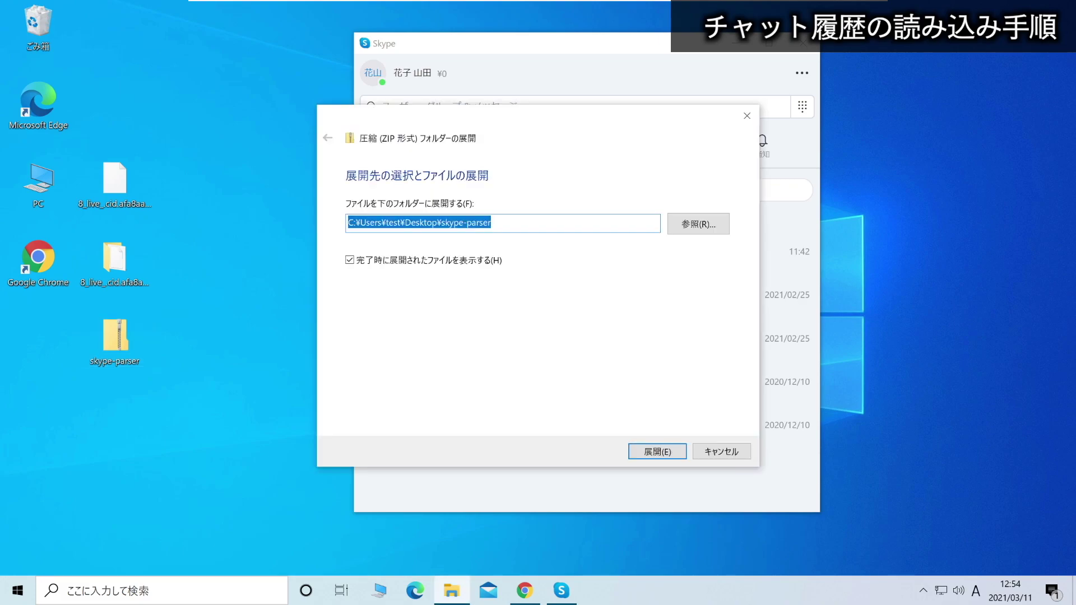
{"action": "key", "text": "Return"}
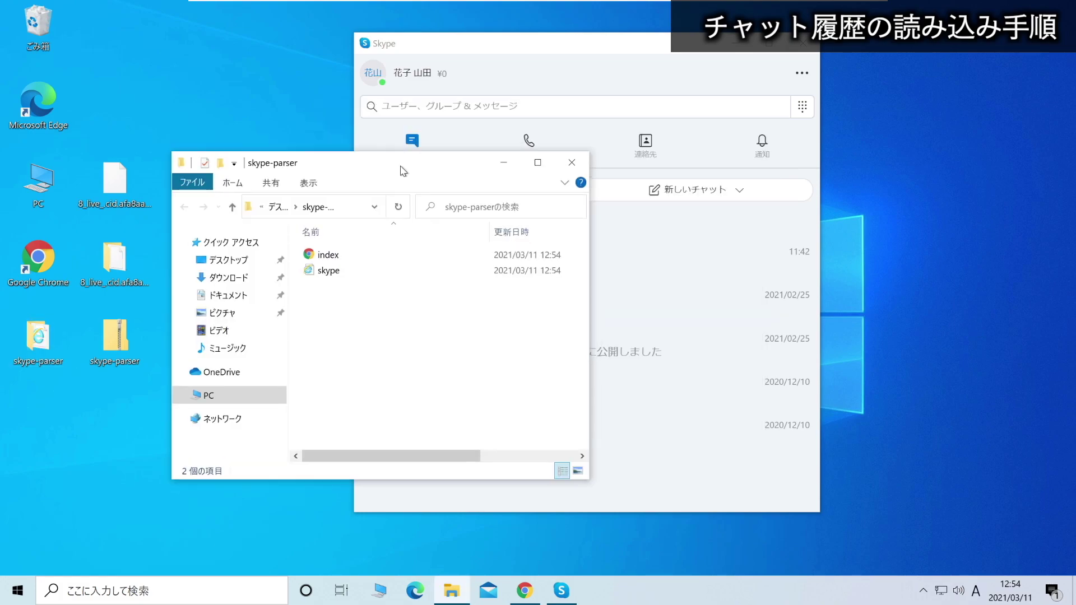
- Open the index file from the extracted skype-parser folder with Google Chrome
{"action": "left_click_drag", "start_coordinate": [403, 171], "coordinate": [484, 155]}
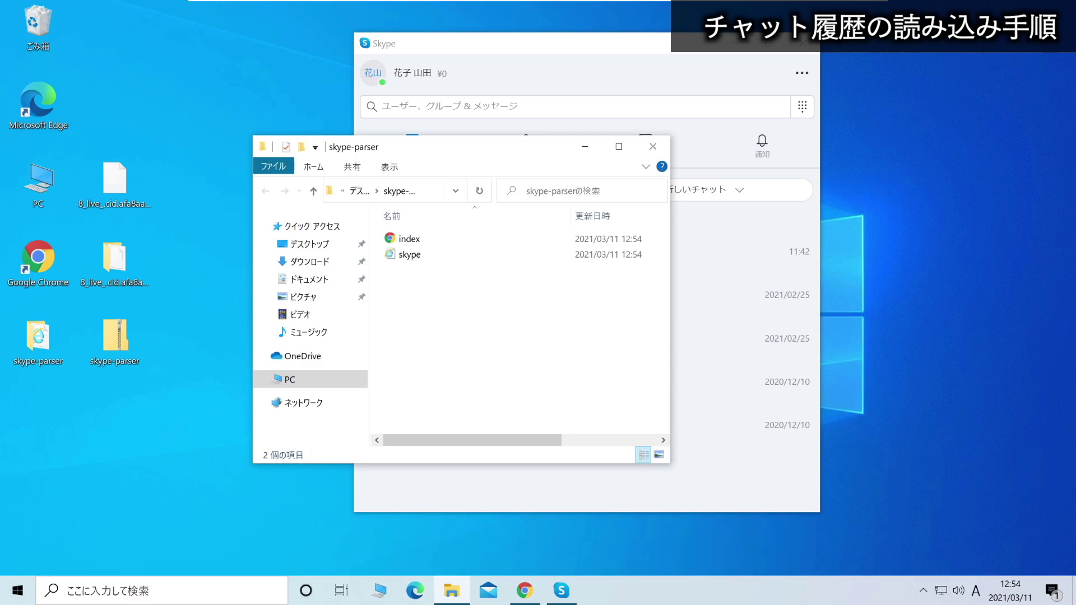
{"action": "left_click_drag", "start_coordinate": [459, 147], "coordinate": [390, 116]}
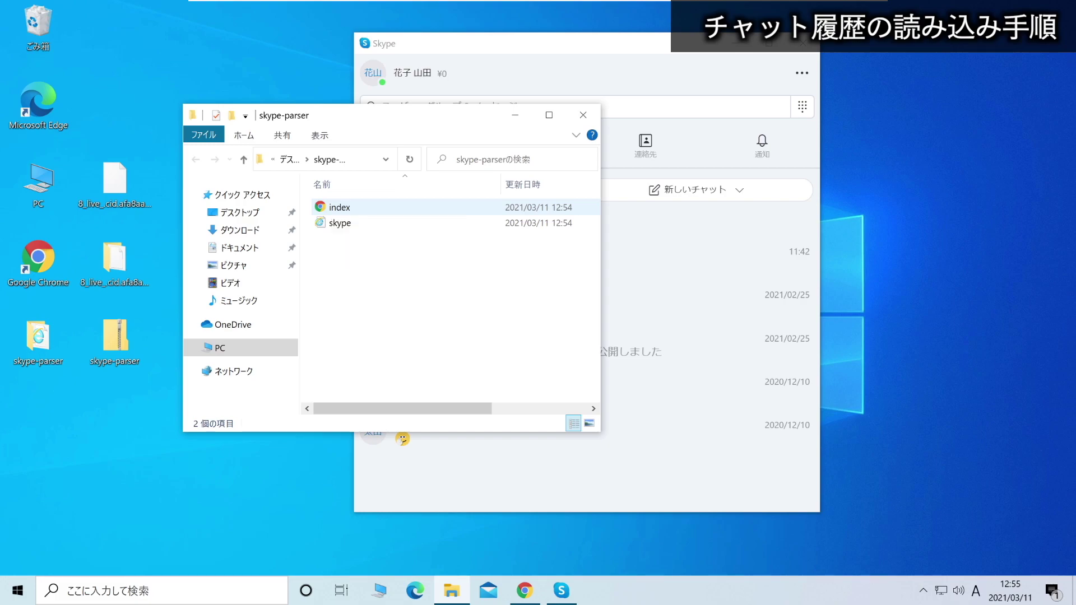
{"action": "double_click", "coordinate": [333, 208]}
{"action": "key", "text": "Return"}
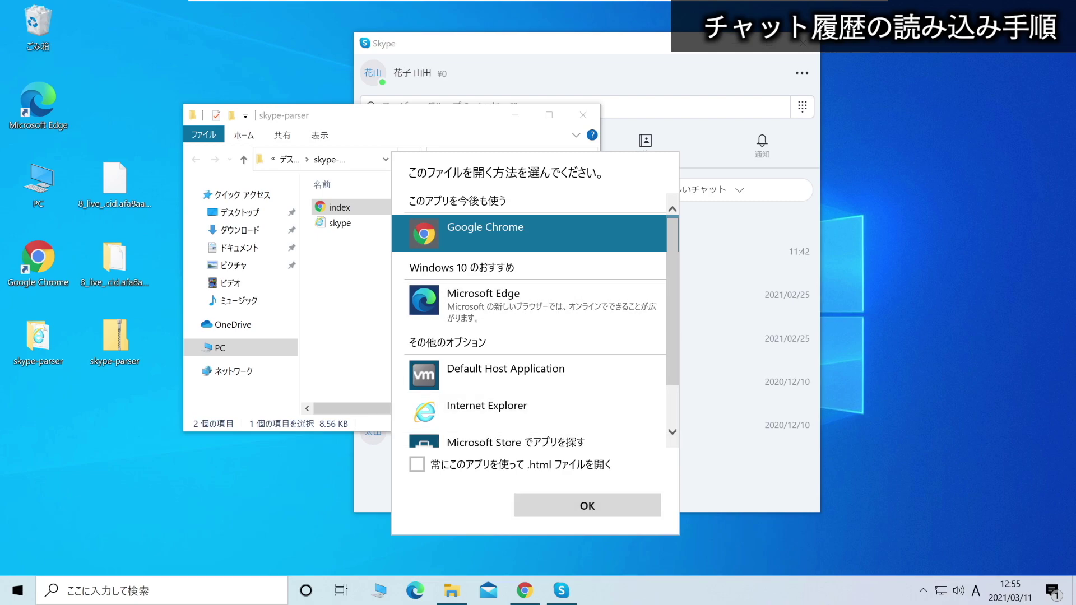
{"action": "left_click", "coordinate": [587, 506]}
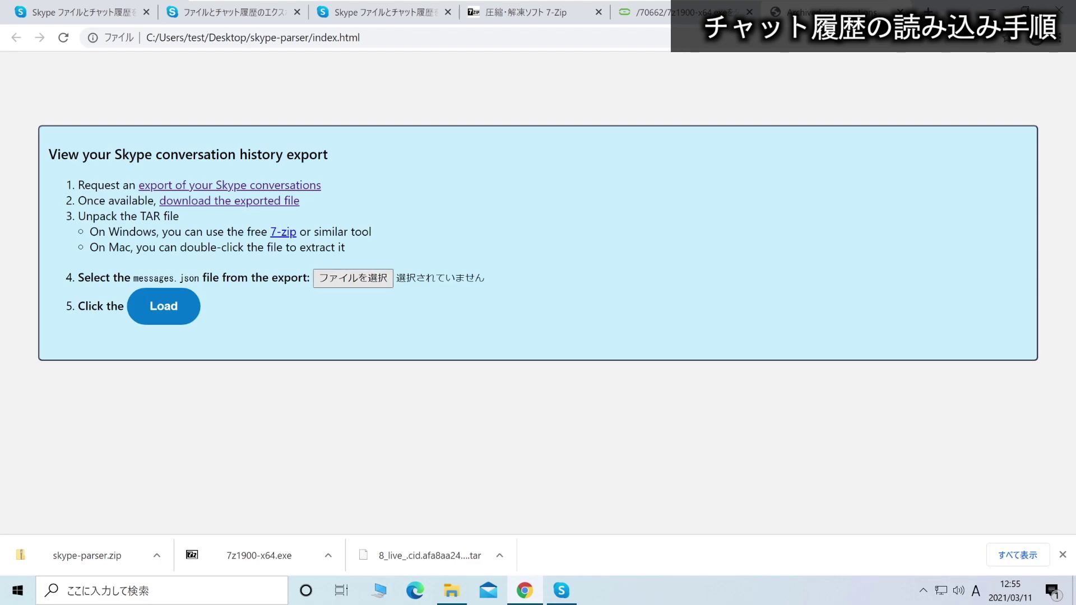
- Select messages.json from the extracted Skype export folder on the desktop as the viewer's input file
{"action": "left_click", "coordinate": [353, 278]}
{"action": "left_click_drag", "start_coordinate": [308, 29], "coordinate": [397, 79]}
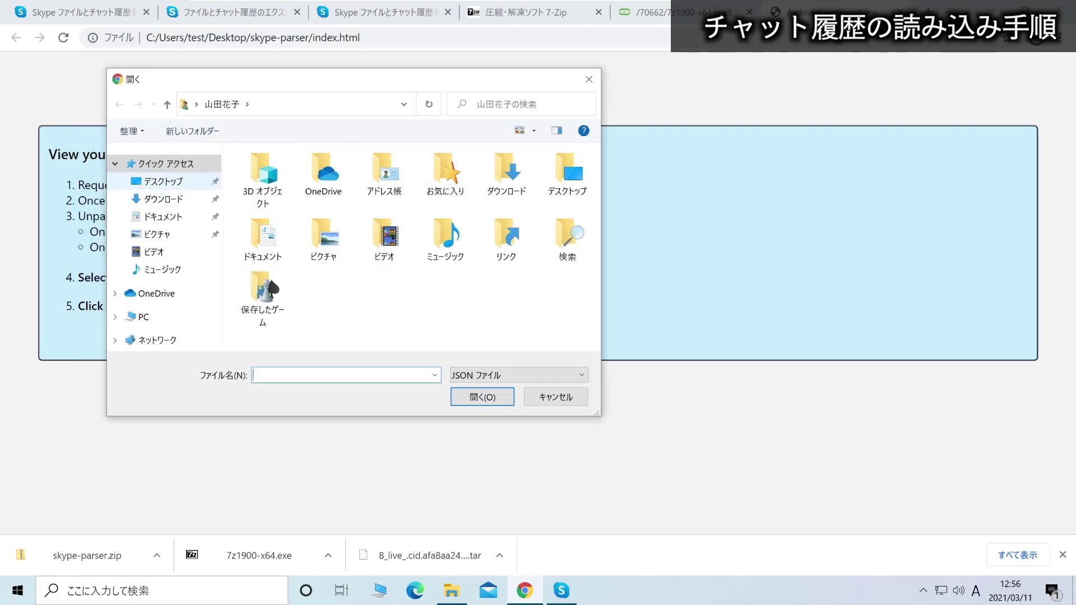
{"action": "left_click", "coordinate": [160, 181]}
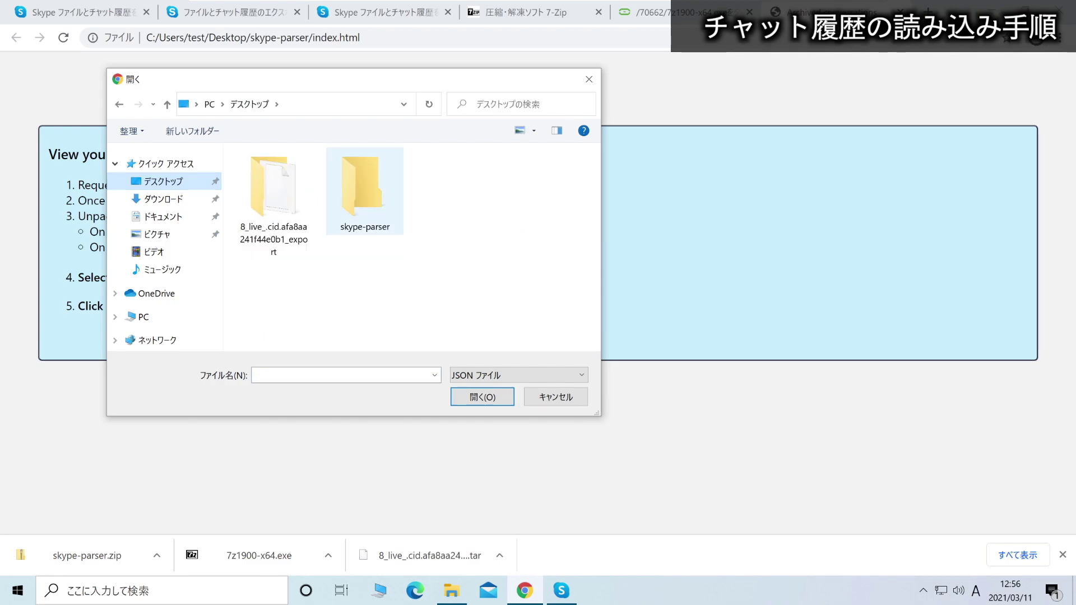
{"action": "left_click", "coordinate": [273, 196]}
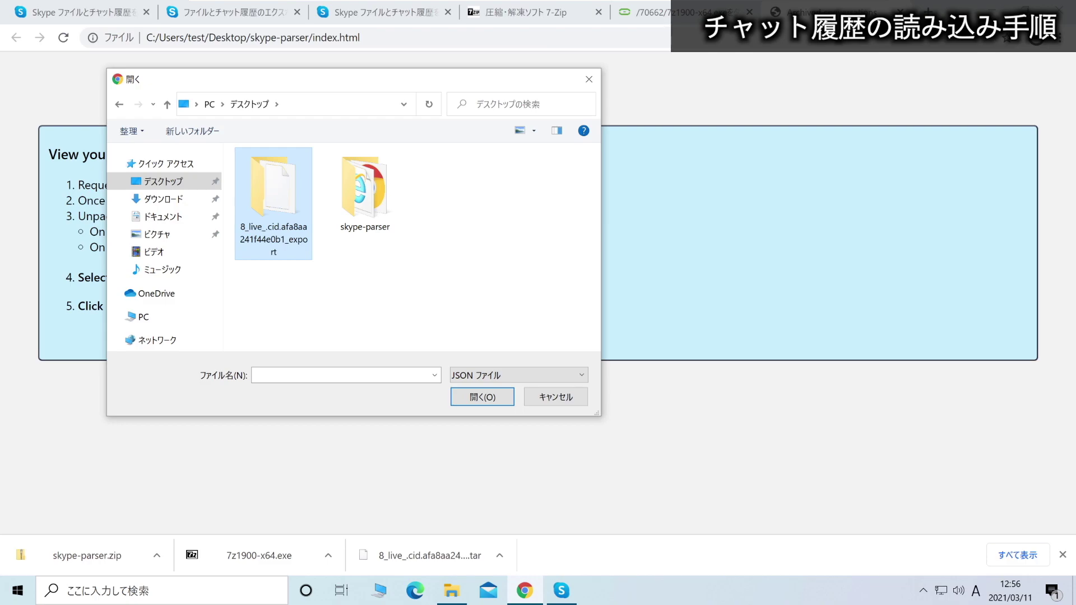
{"action": "double_click", "coordinate": [282, 181]}
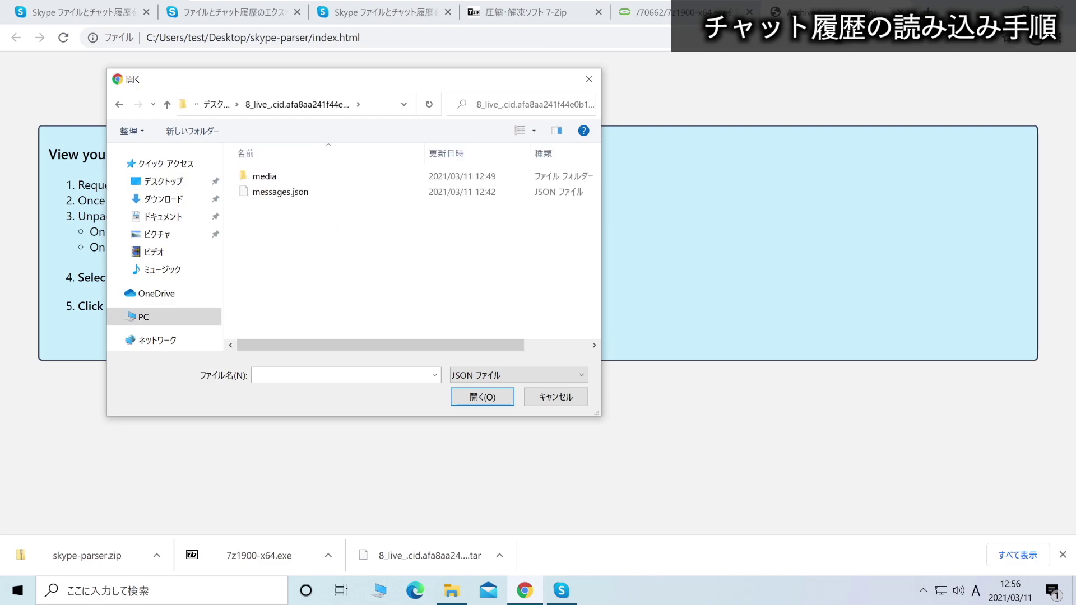
{"action": "left_click_drag", "start_coordinate": [348, 79], "coordinate": [471, 91]}
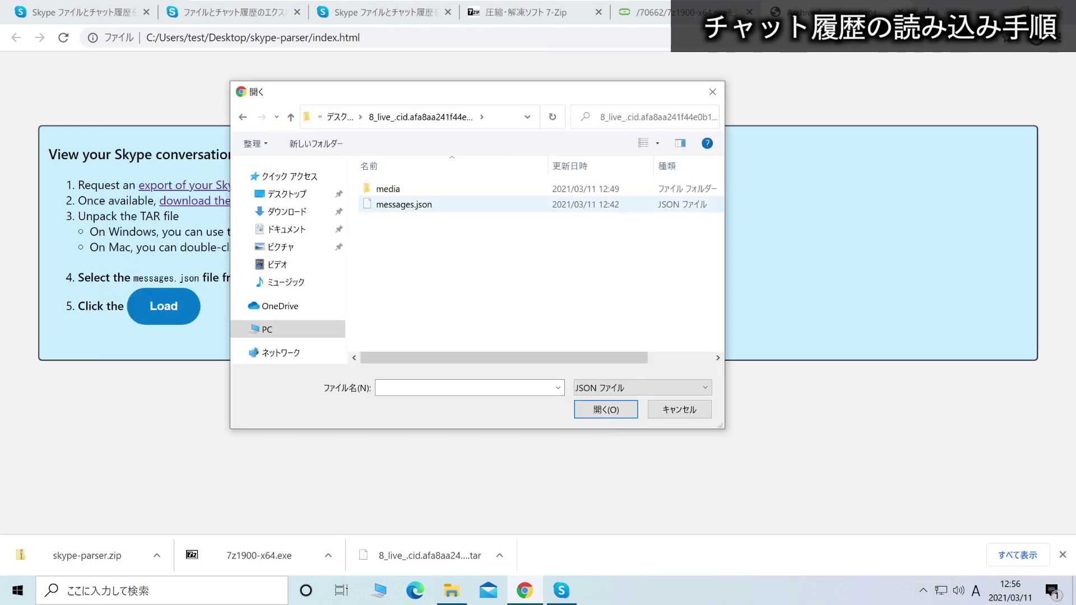
{"action": "left_click", "coordinate": [411, 204]}
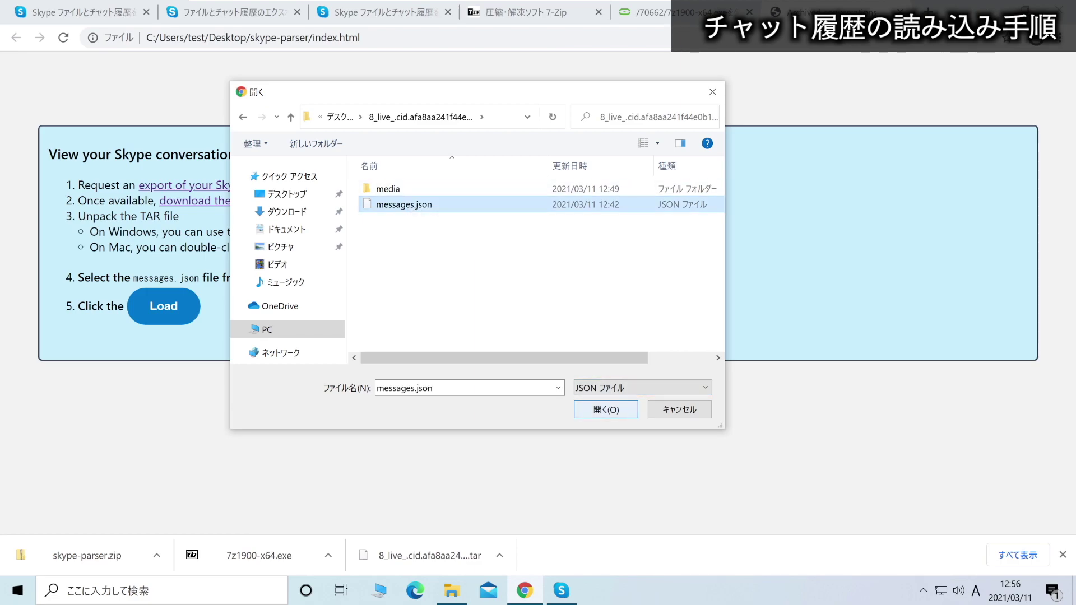
{"action": "left_click", "coordinate": [606, 410]}
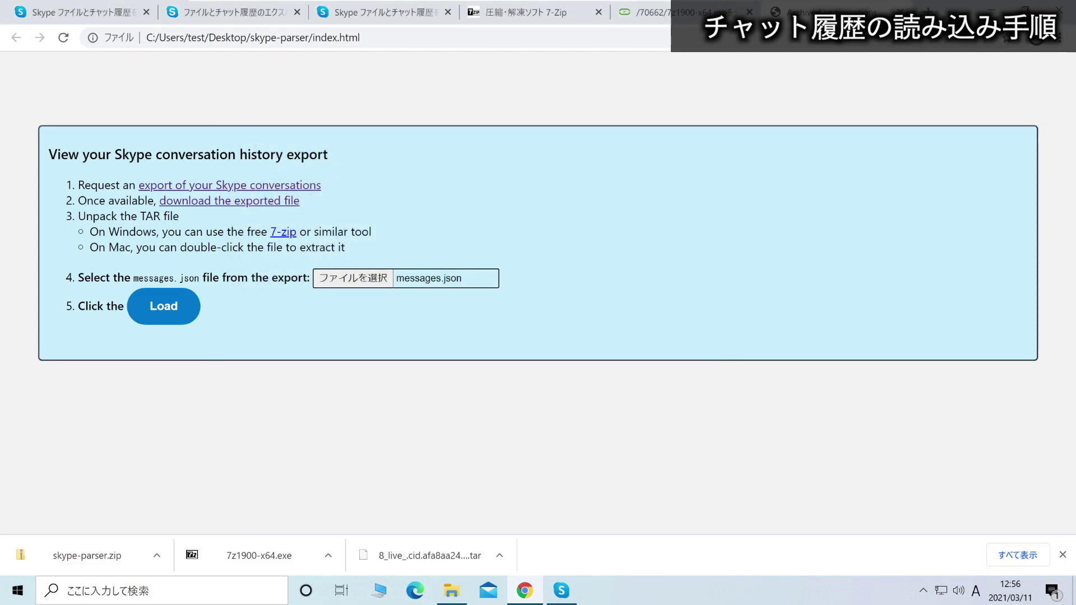
- Load the selected messages.json into the viewer and close the browser's downloads bar
{"action": "left_click", "coordinate": [164, 307]}
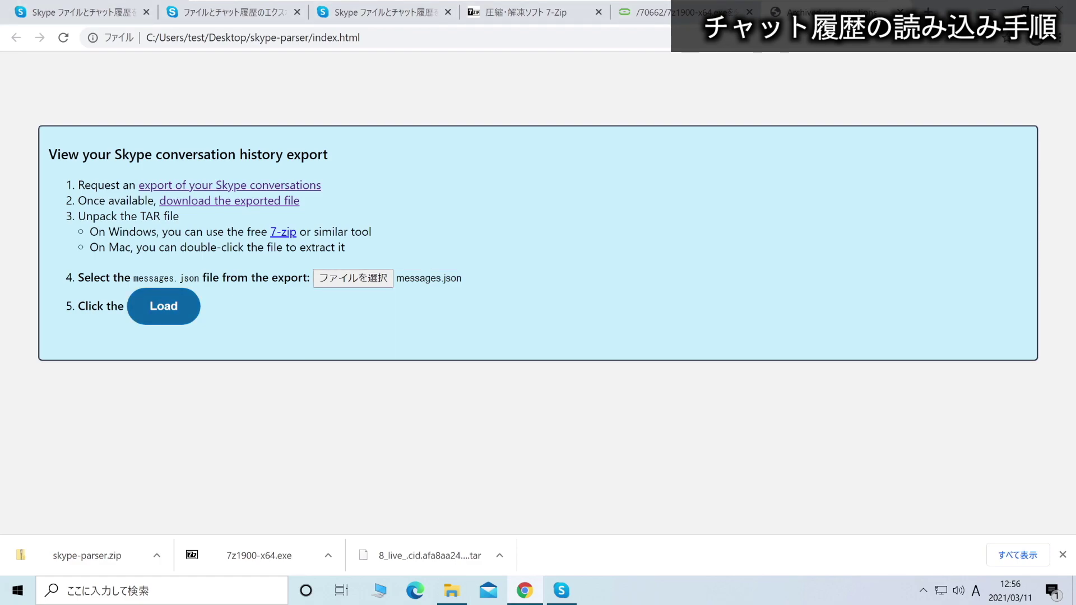
{"action": "left_click", "coordinate": [163, 306]}
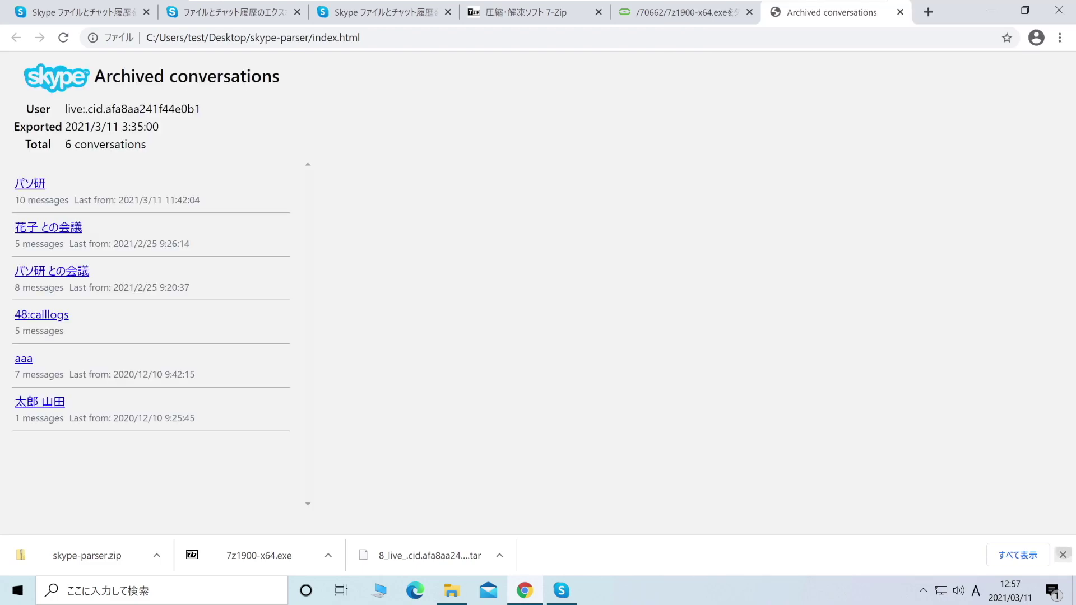
{"action": "left_click", "coordinate": [1063, 555]}
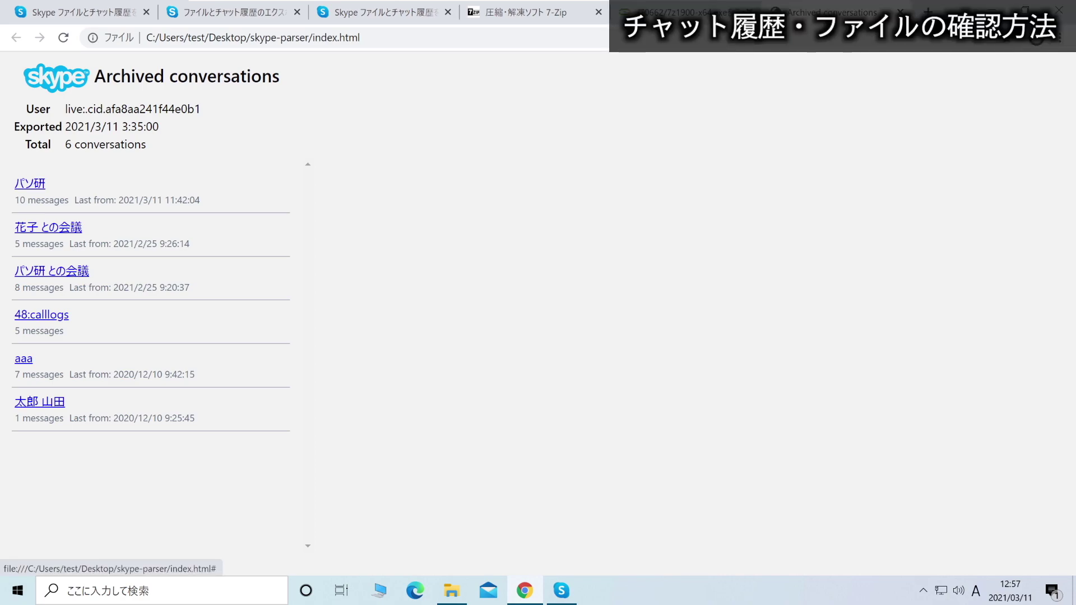
- Open the first archived conversation and examine its file-transfer entries, including the file name after OriginalName
{"action": "left_click", "coordinate": [30, 184]}
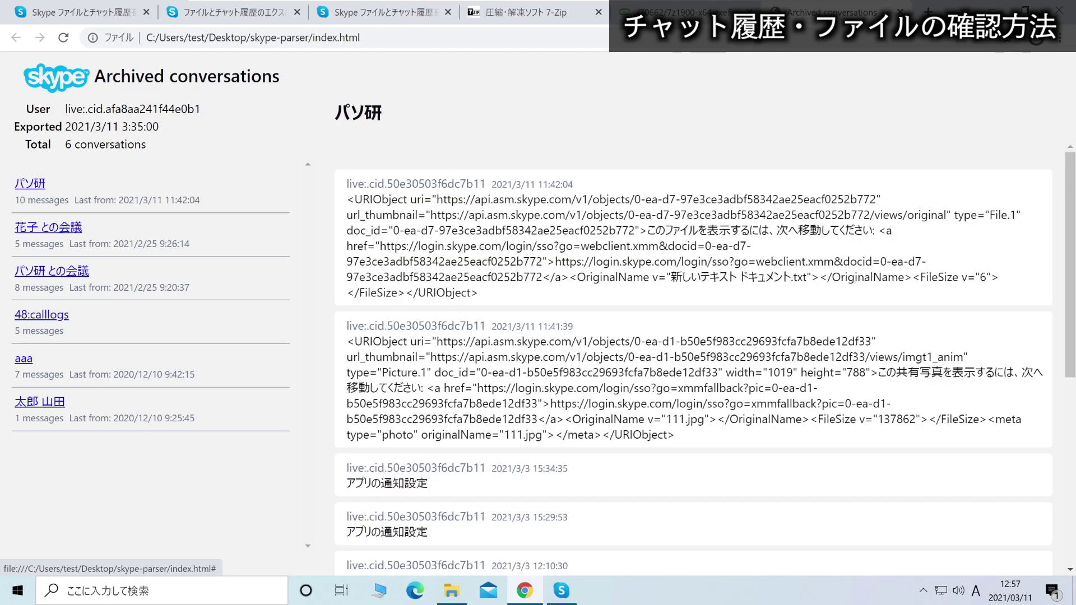
{"action": "scroll", "coordinate": [694, 358], "scroll_direction": "down", "scroll_amount": 5}
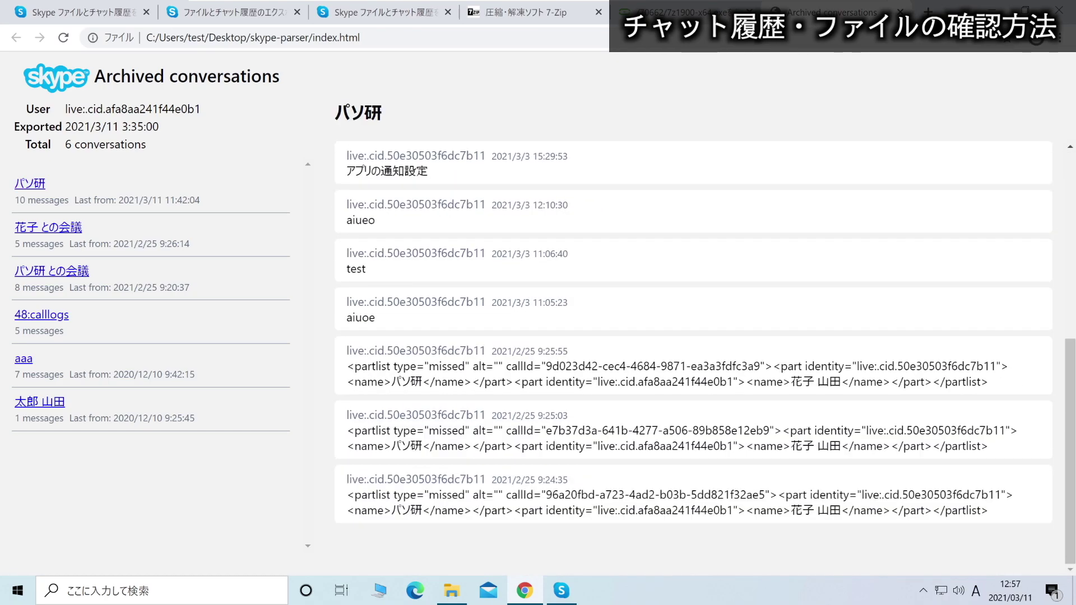
{"action": "scroll", "coordinate": [693, 359], "scroll_direction": "up", "scroll_amount": 5}
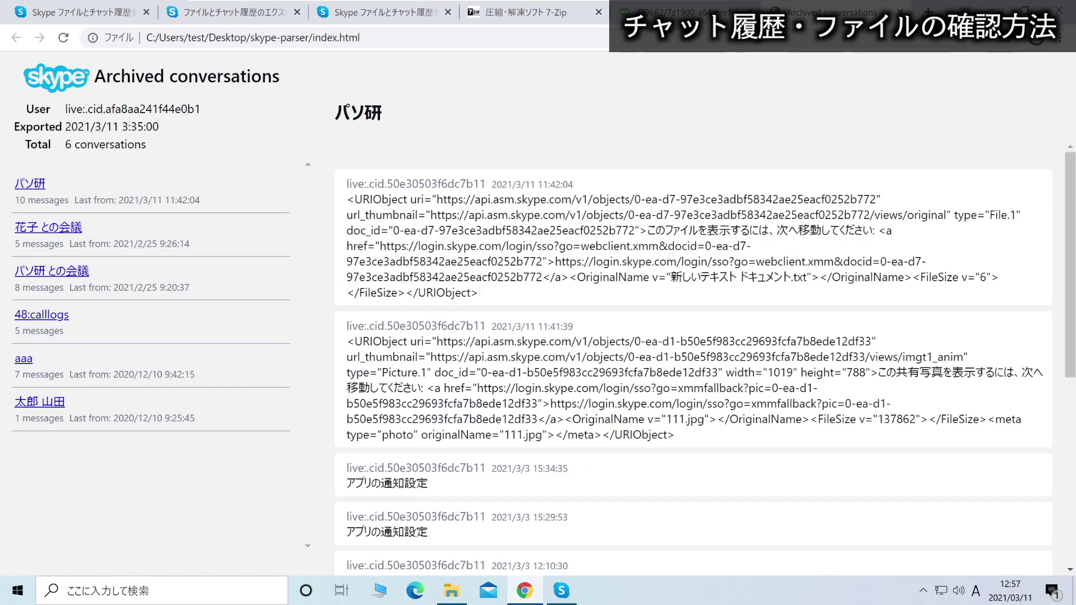
{"action": "left_click_drag", "start_coordinate": [347, 199], "coordinate": [478, 293]}
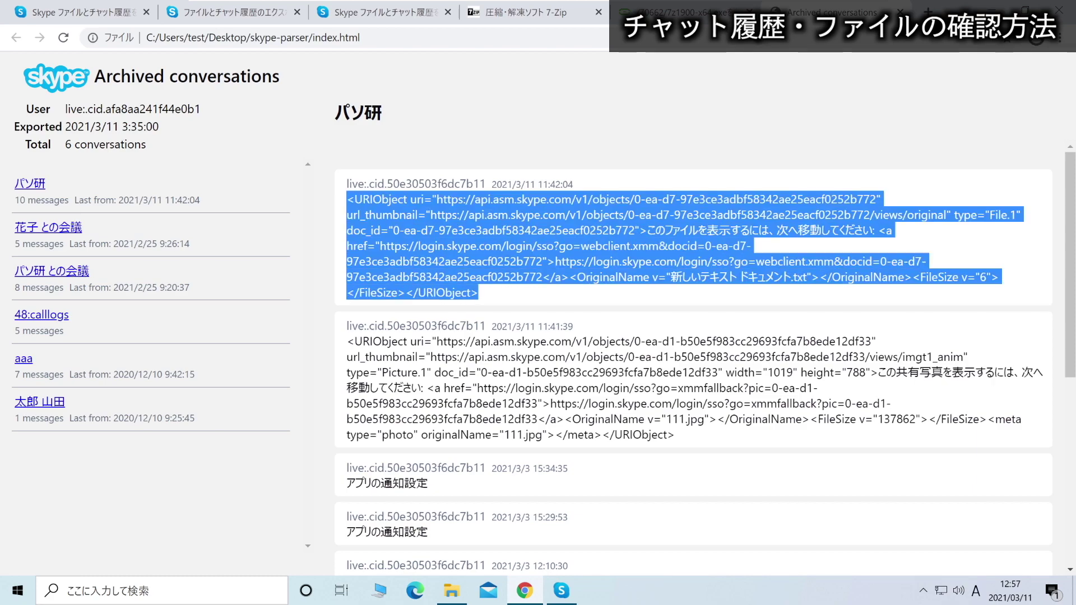
{"action": "left_click", "coordinate": [560, 294]}
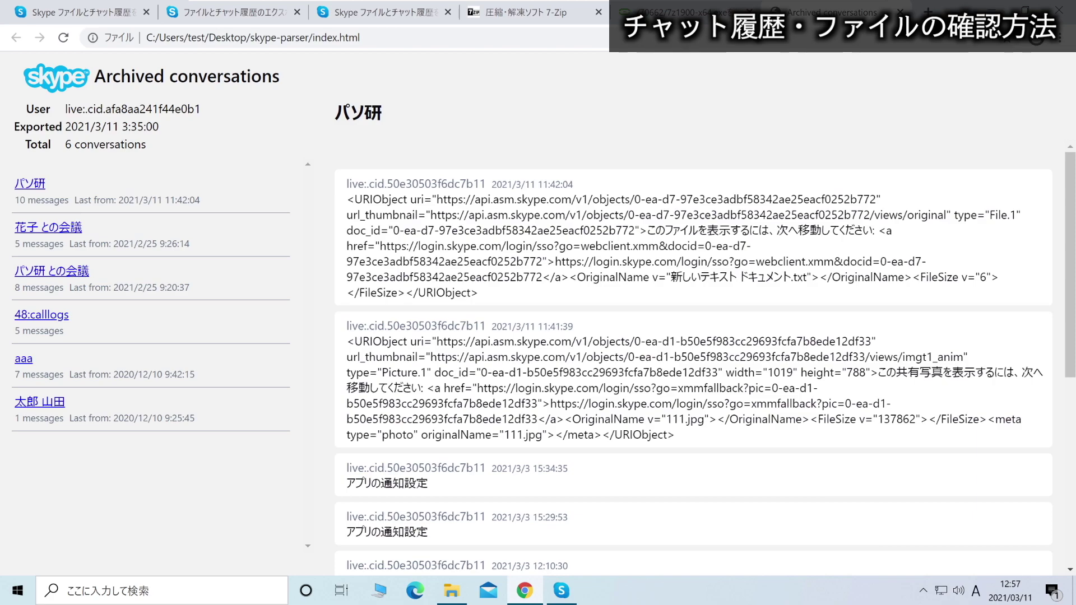
{"action": "left_click_drag", "start_coordinate": [478, 293], "coordinate": [352, 184]}
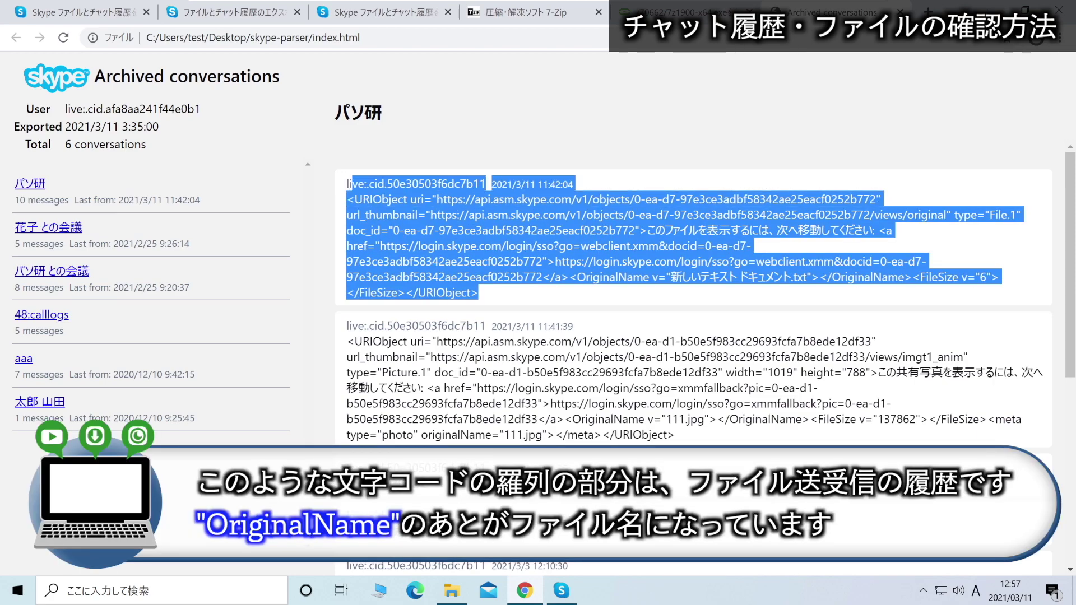
{"action": "left_click", "coordinate": [352, 184]}
{"action": "scroll", "coordinate": [694, 314], "scroll_direction": "down", "scroll_amount": 1}
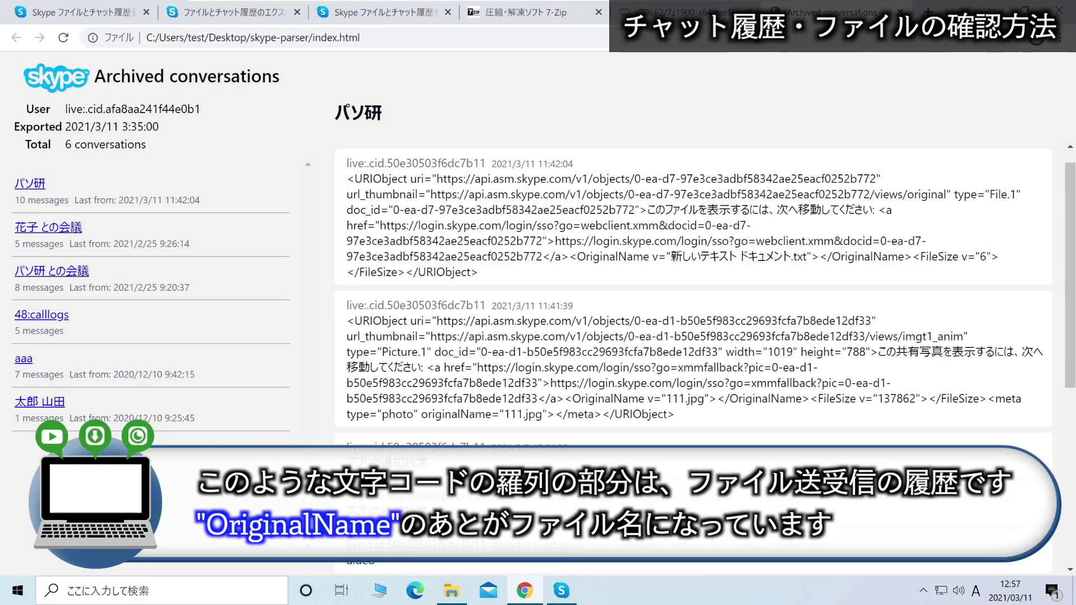
- Examine the sender ID and message text of the plain chat entries in the open conversation
{"action": "scroll", "coordinate": [694, 359], "scroll_direction": "down", "scroll_amount": 2}
{"action": "left_click_drag", "start_coordinate": [347, 336], "coordinate": [429, 337]}
{"action": "scroll", "coordinate": [694, 359], "scroll_direction": "down", "scroll_amount": 1}
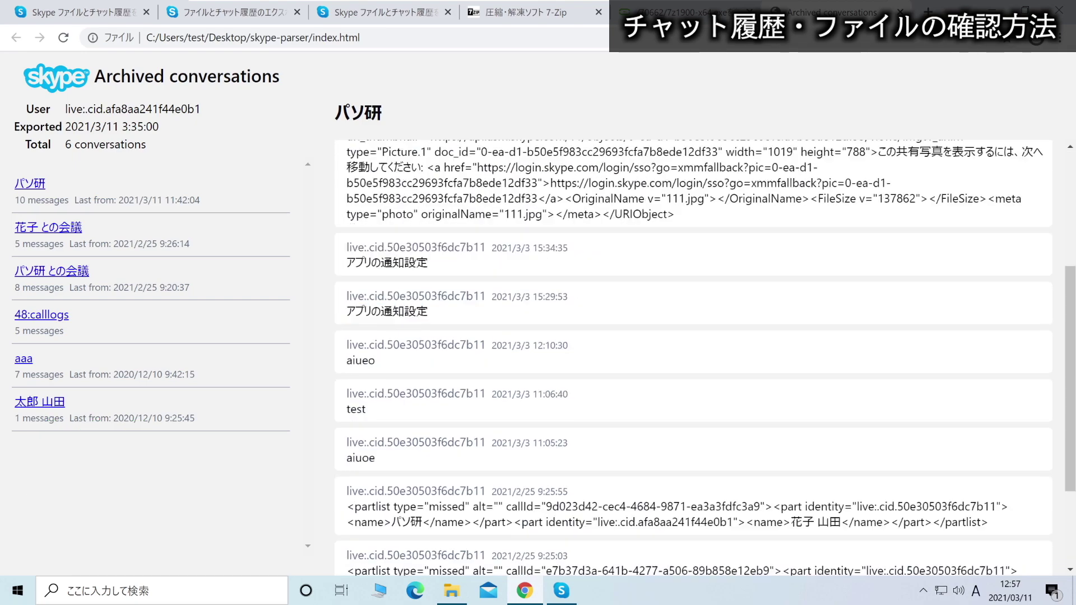
{"action": "left_click_drag", "start_coordinate": [346, 247], "coordinate": [486, 247]}
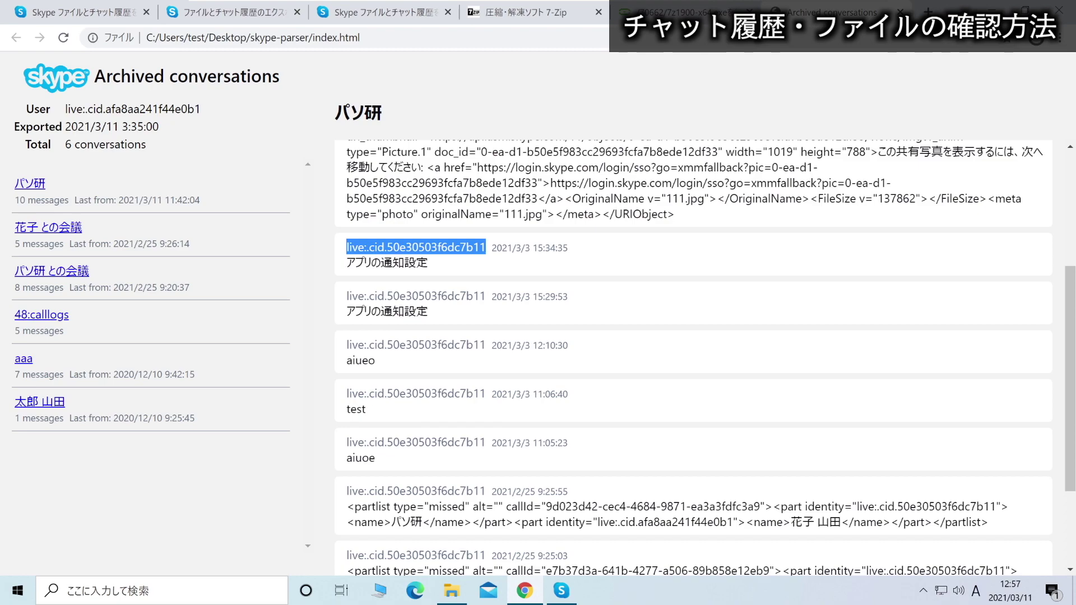
{"action": "left_click", "coordinate": [487, 248]}
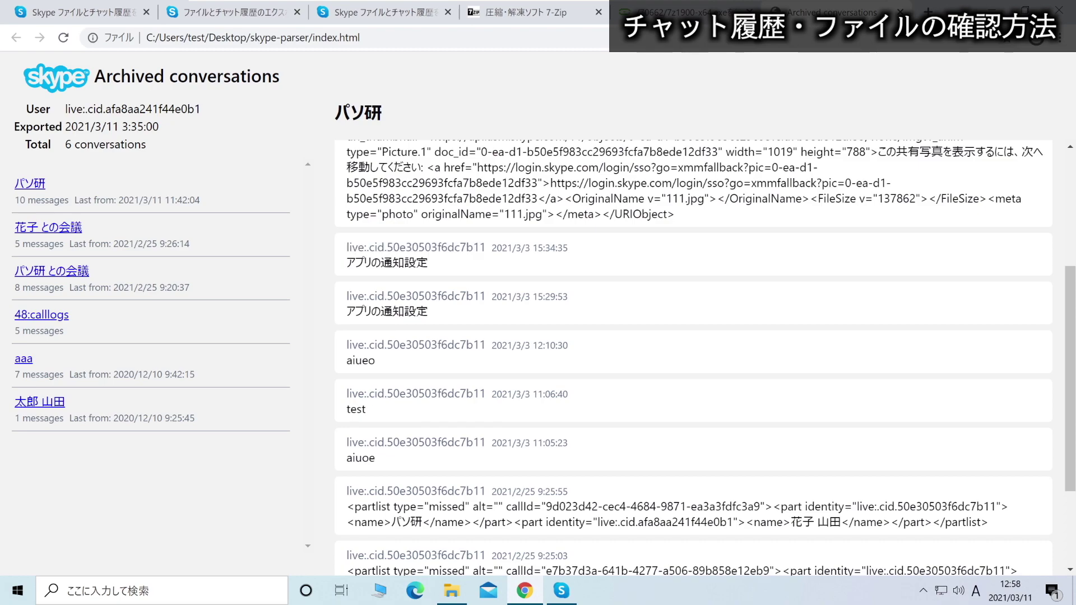
{"action": "left_click_drag", "start_coordinate": [346, 263], "coordinate": [429, 262]}
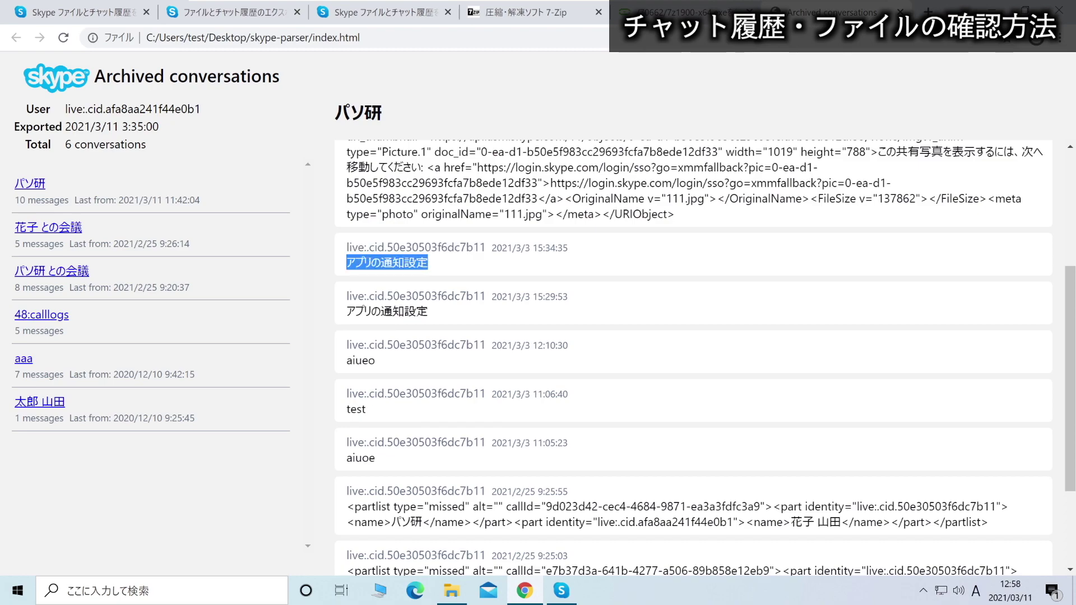
{"action": "left_click", "coordinate": [430, 263]}
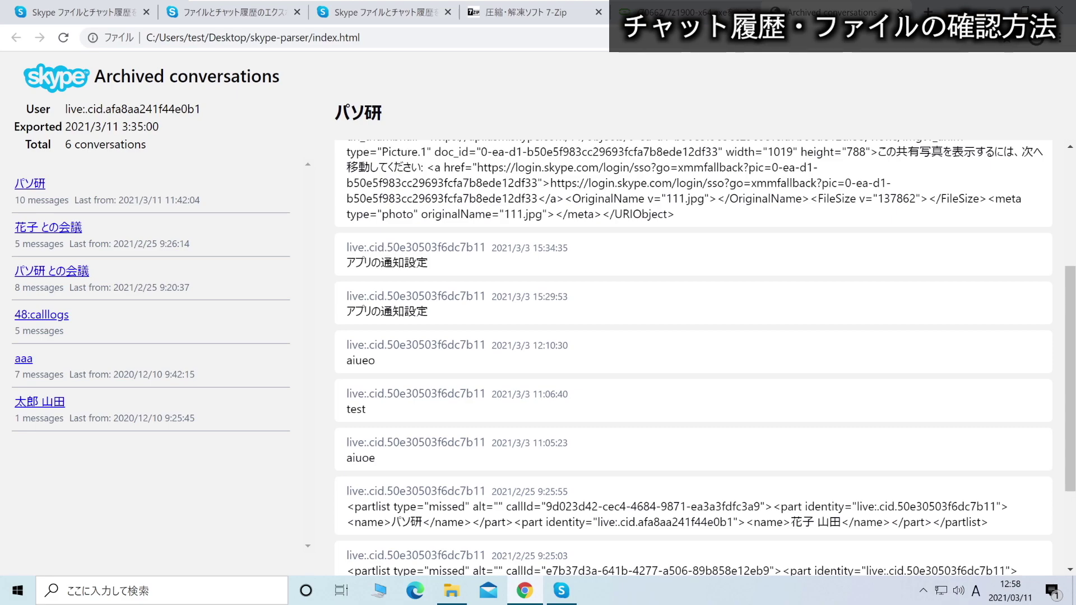
- Examine the app-notification messages, the older chat texts and the missed-call records in the open conversation
{"action": "left_click_drag", "start_coordinate": [346, 262], "coordinate": [429, 262]}
{"action": "left_click_drag", "start_coordinate": [428, 311], "coordinate": [365, 311]}
{"action": "scroll", "coordinate": [693, 359], "scroll_direction": "down", "scroll_amount": 3}
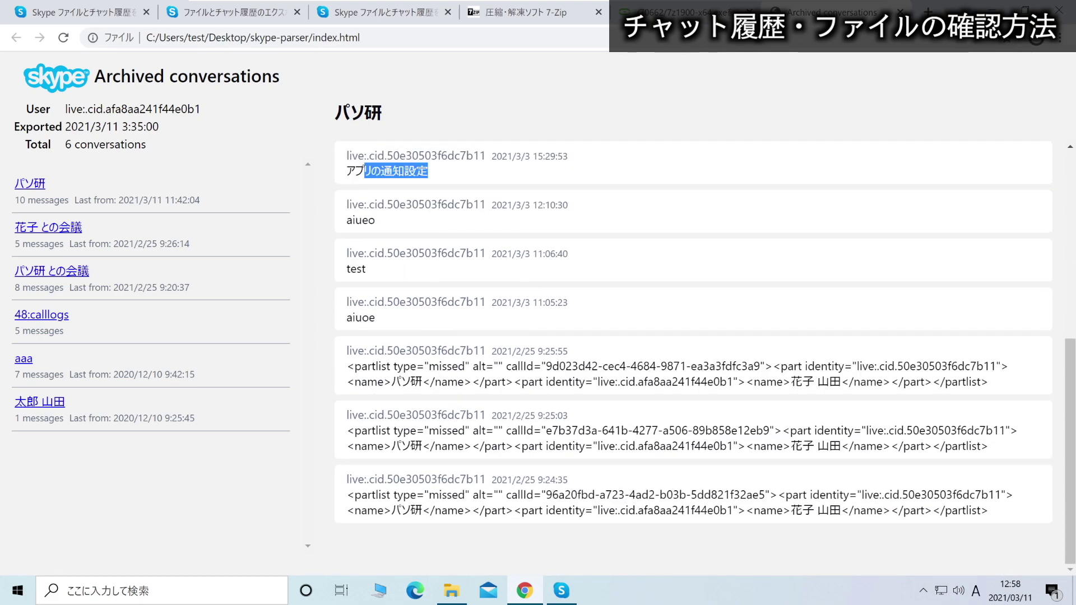
{"action": "scroll", "coordinate": [693, 358], "scroll_direction": "up", "scroll_amount": 7}
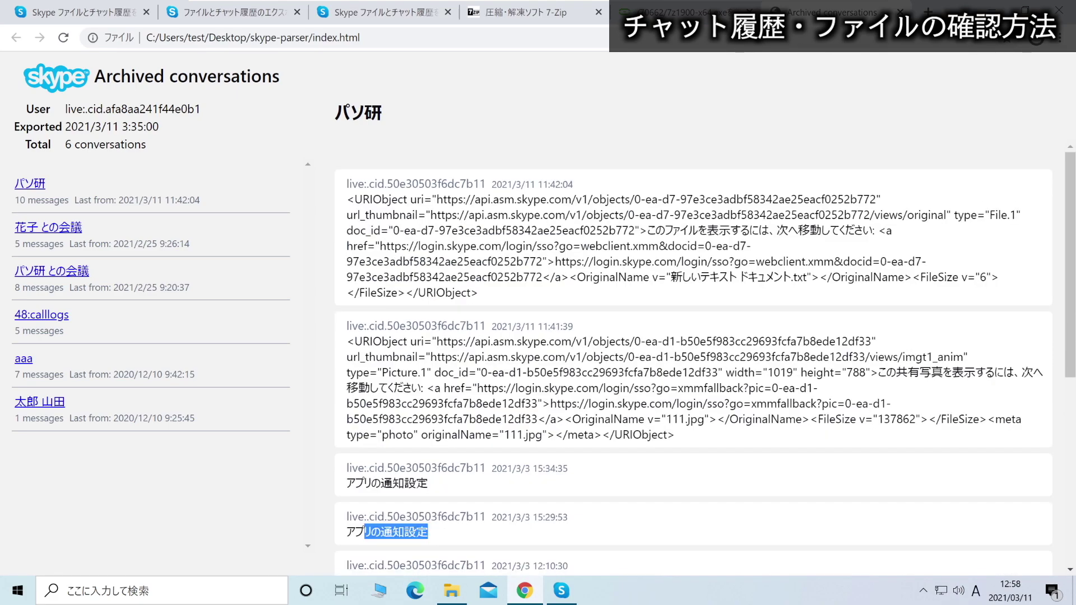
{"action": "scroll", "coordinate": [693, 359], "scroll_direction": "down", "scroll_amount": 4}
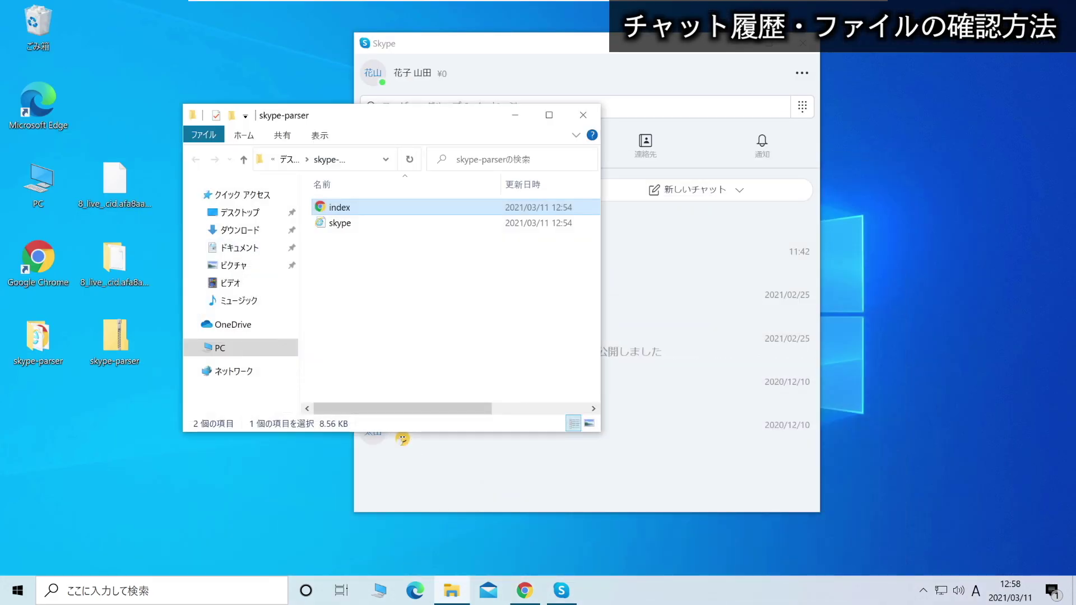
- Move the skype-parser folder window aside and open the media folder inside the extracted Skype export folder on the desktop
{"action": "left_click_drag", "start_coordinate": [392, 115], "coordinate": [476, 117]}
{"action": "left_click", "coordinate": [115, 260]}
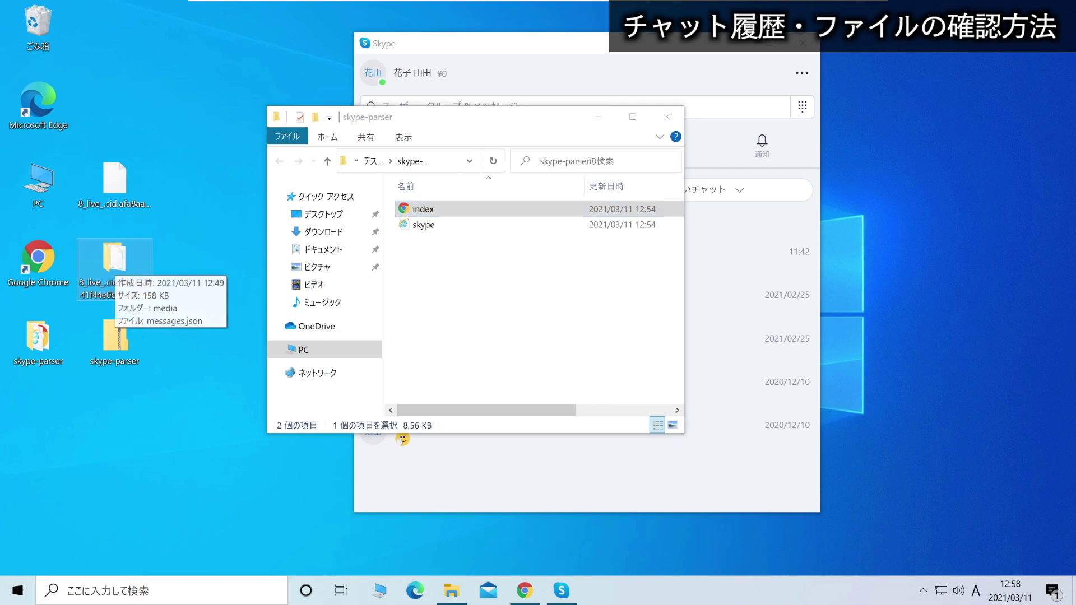
{"action": "double_click", "coordinate": [115, 260]}
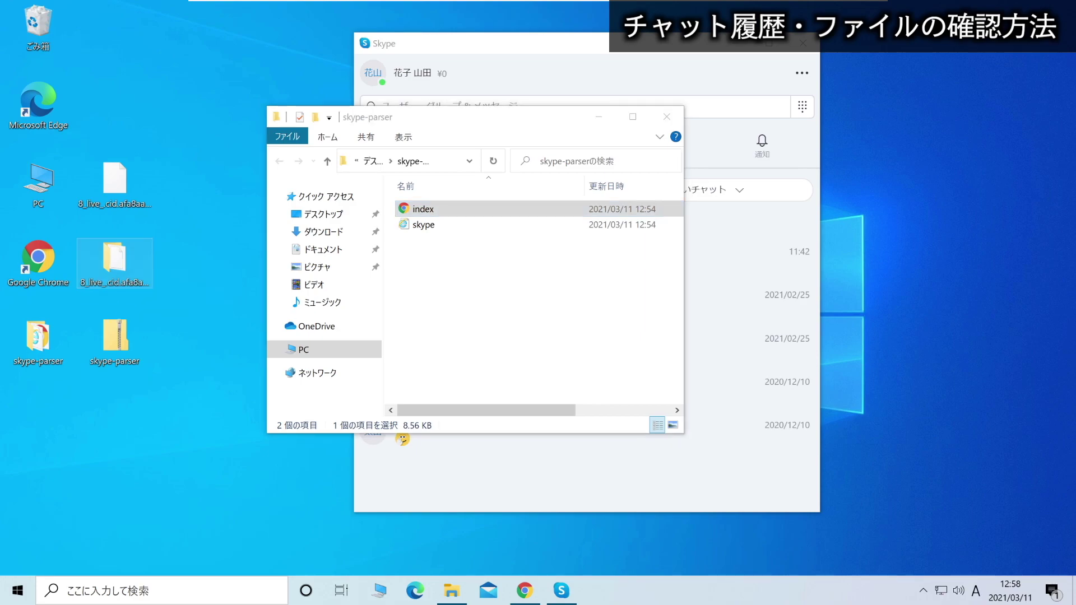
{"action": "double_click", "coordinate": [115, 260]}
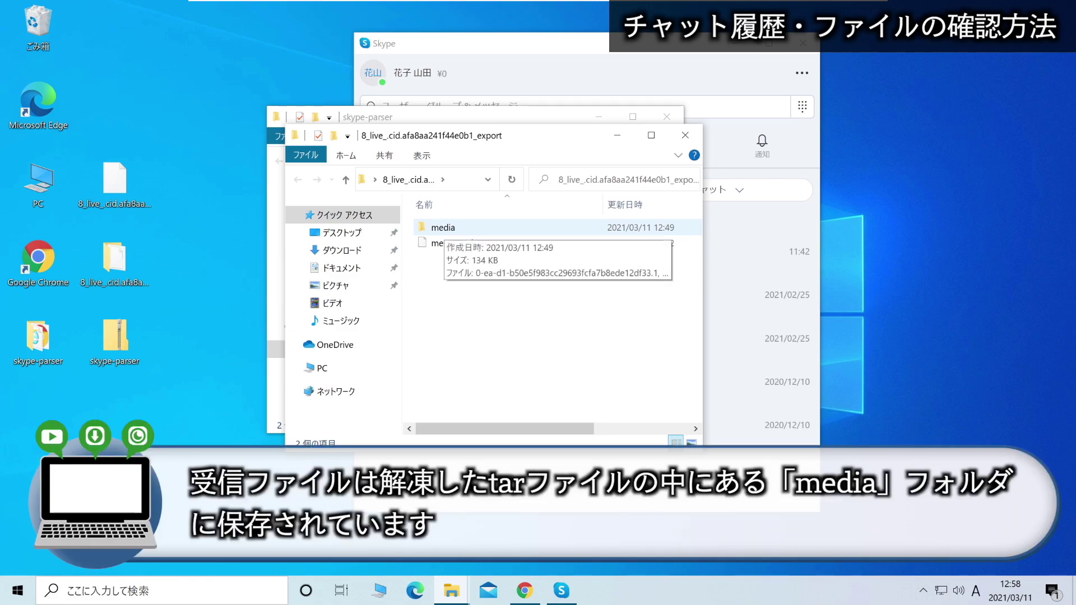
{"action": "double_click", "coordinate": [443, 228]}
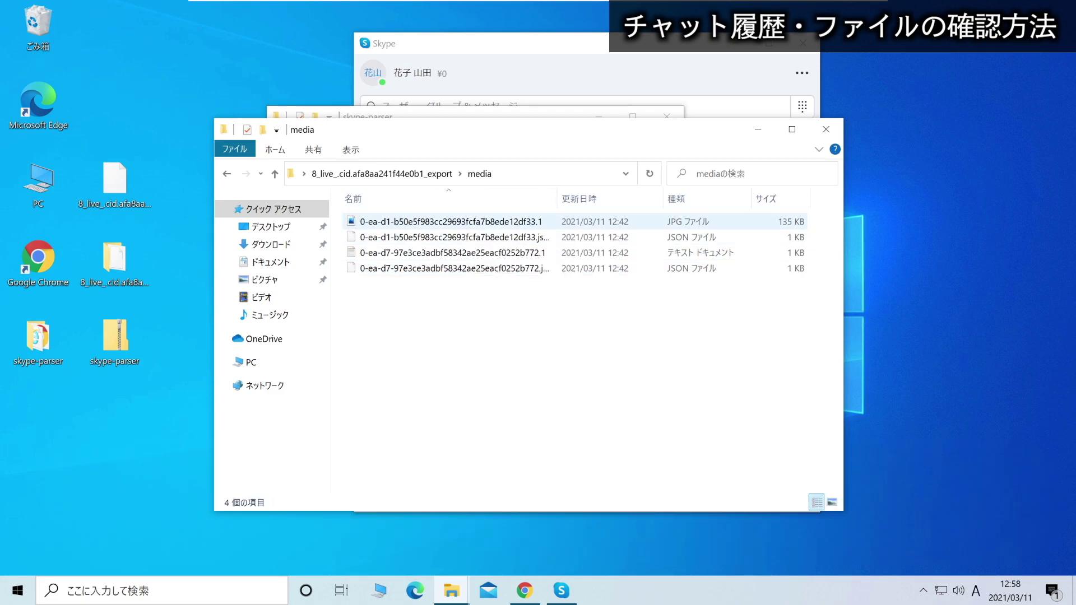
- View the received JPG file in the media folder, and close both the image and the folder window
{"action": "left_click", "coordinate": [451, 222]}
{"action": "key", "text": "Return"}
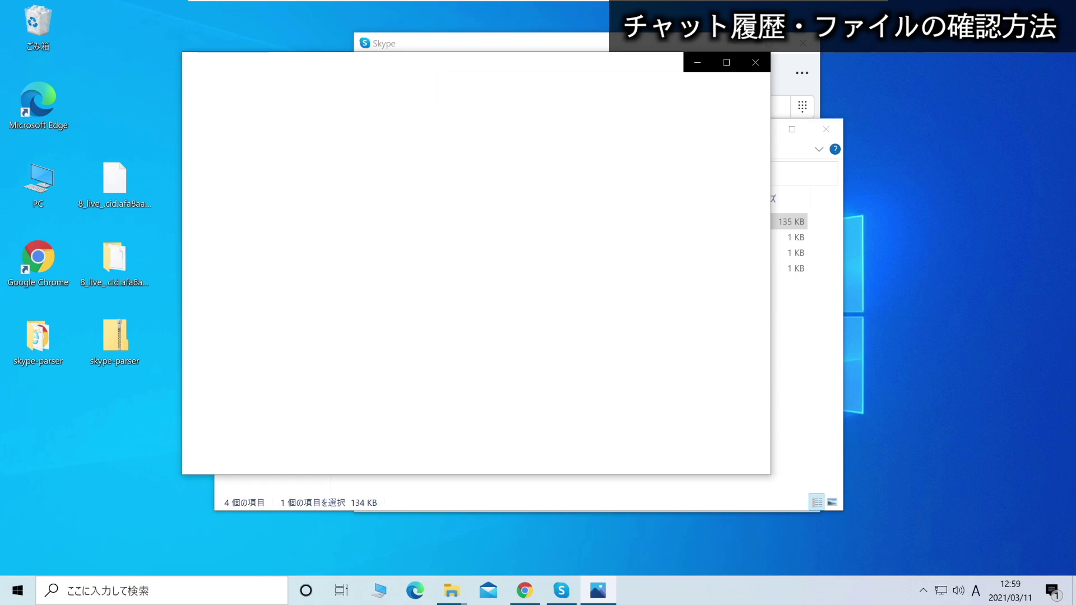
{"action": "key", "text": "alt+F4"}
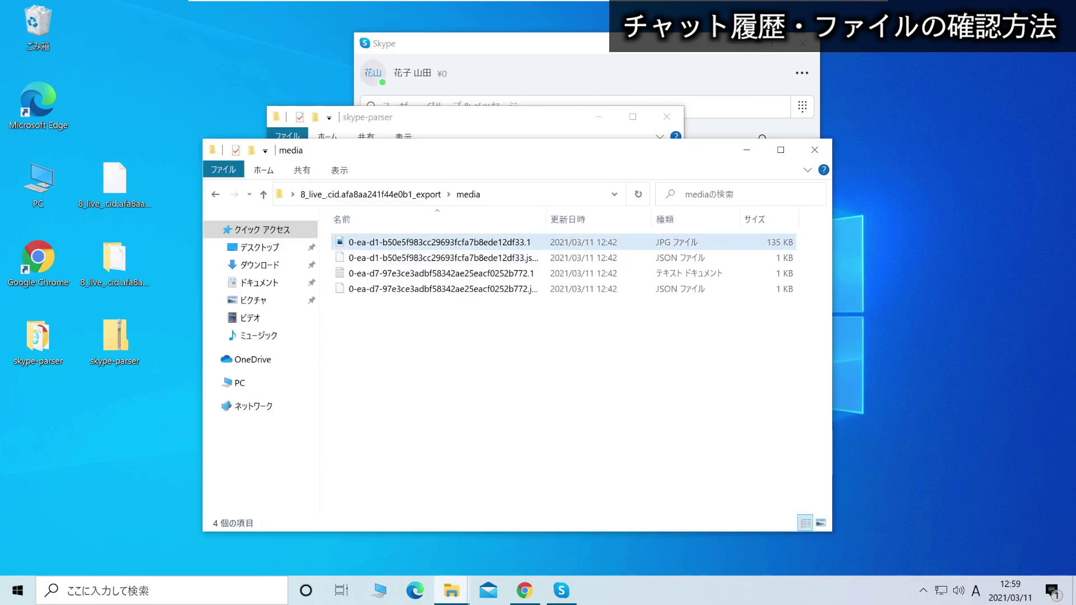
{"action": "left_click", "coordinate": [814, 150]}
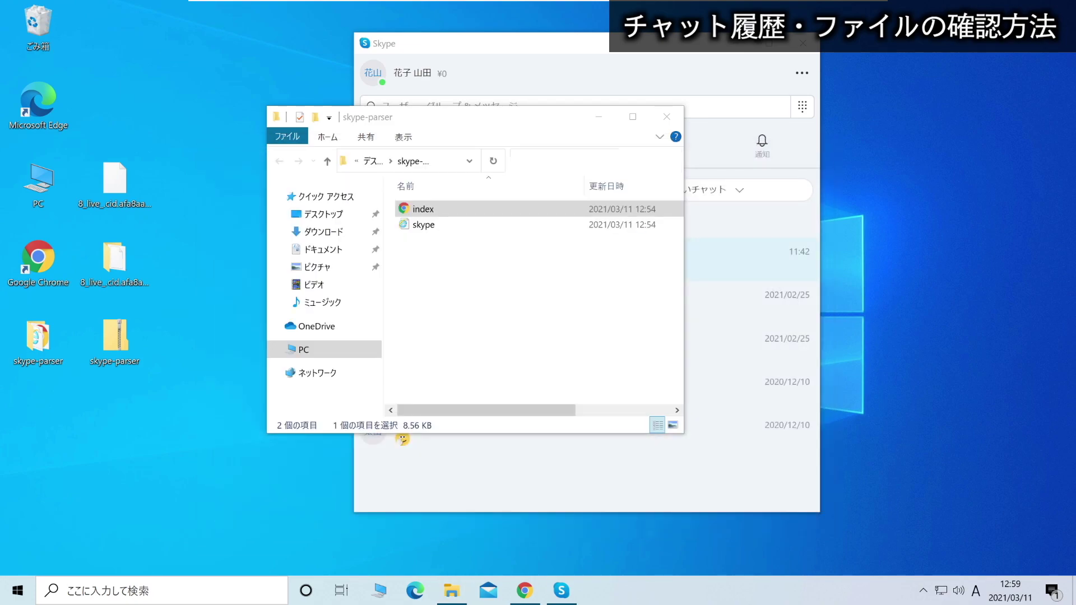
- Switch back to the archived conversations page in Chrome and review the open conversation from its oldest to its newest entries
{"action": "left_click", "coordinate": [525, 591]}
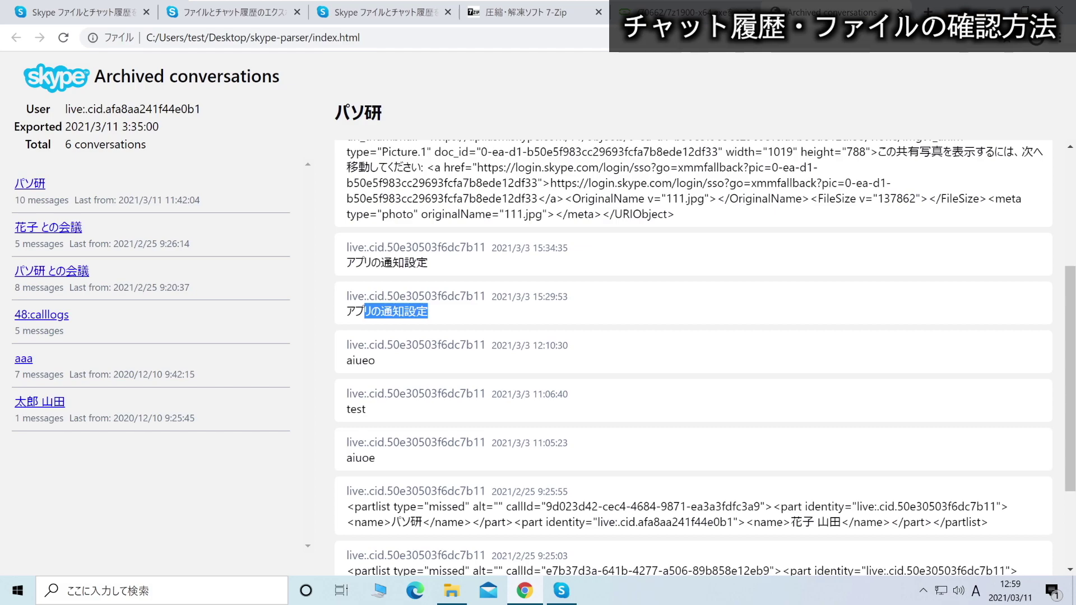
{"action": "scroll", "coordinate": [693, 359], "scroll_direction": "down", "scroll_amount": 3}
{"action": "scroll", "coordinate": [693, 359], "scroll_direction": "up", "scroll_amount": 6}
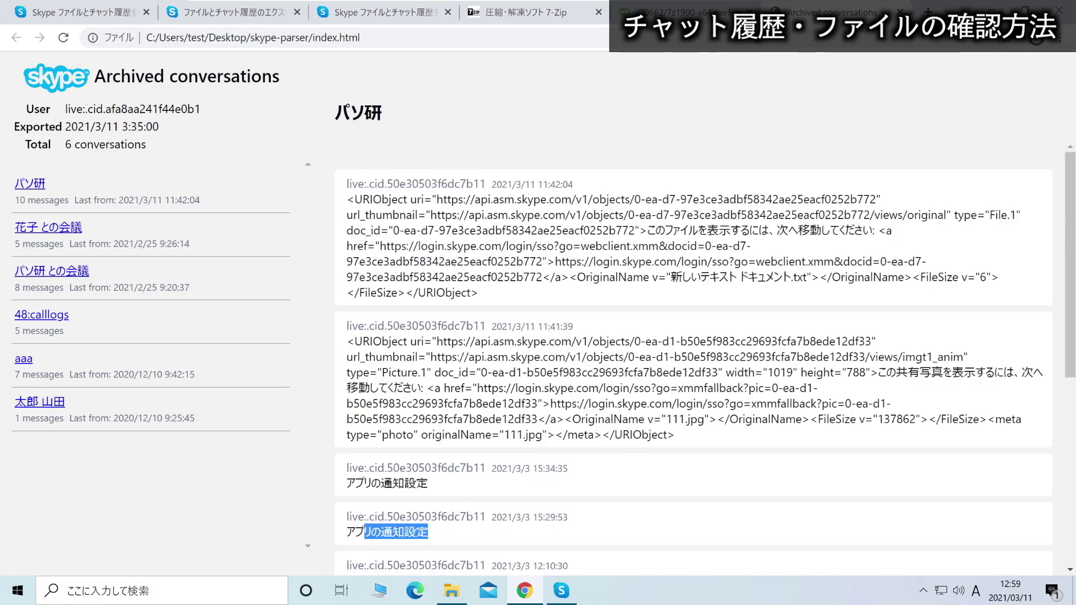